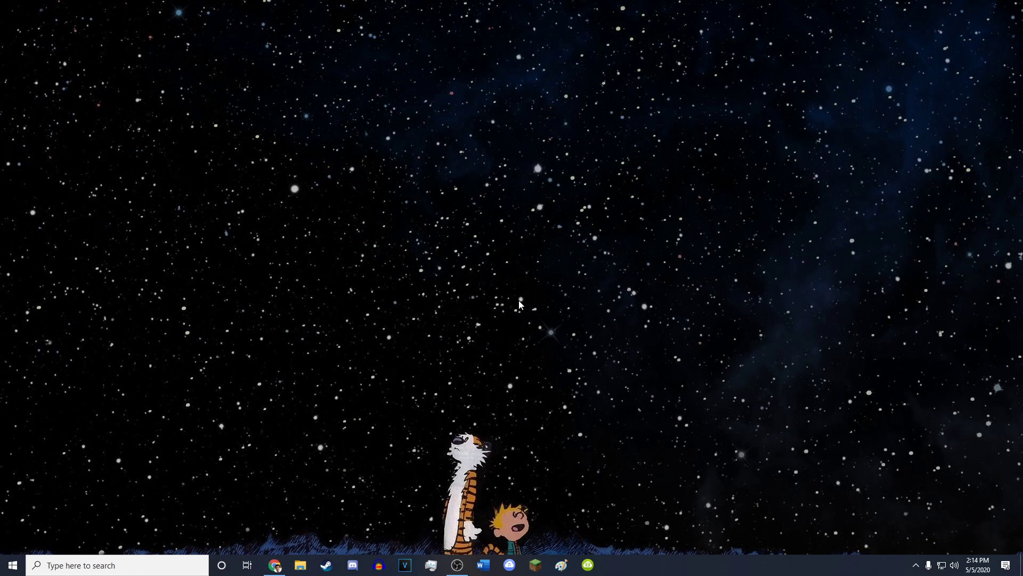
# Step: Bring up Chrome from the taskbar, showing the aternos.org homepage
pyautogui.click(275, 564)
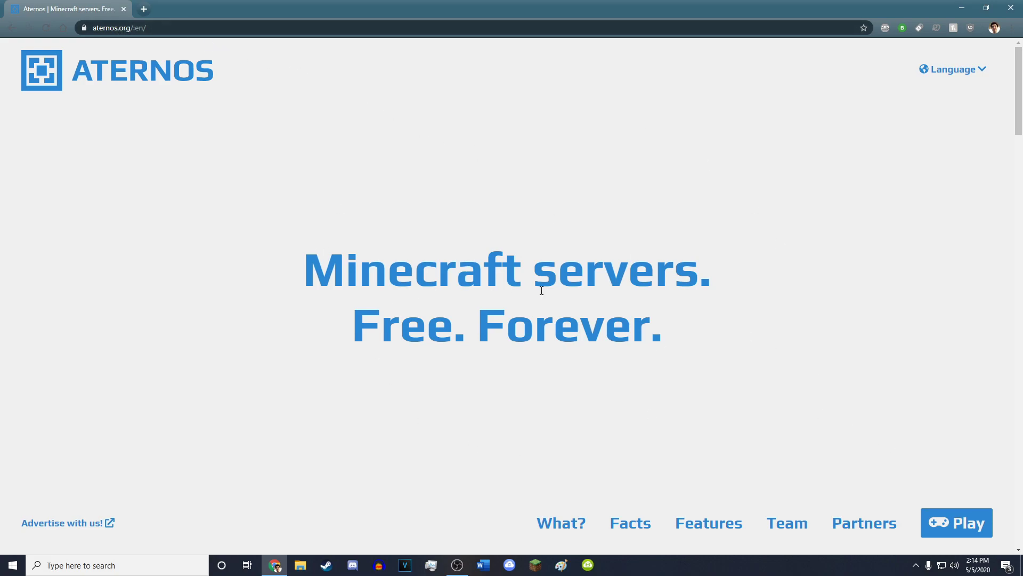
# Step: Go to the Vanilla 1.15.2 server dashboard and start the server
pyautogui.click(981, 526)
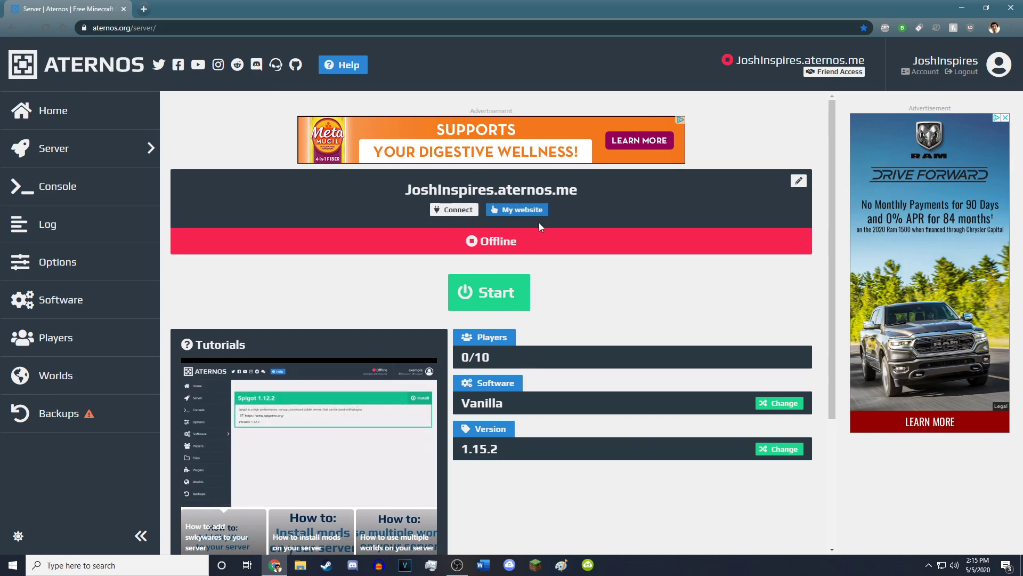
pyautogui.click(489, 298)
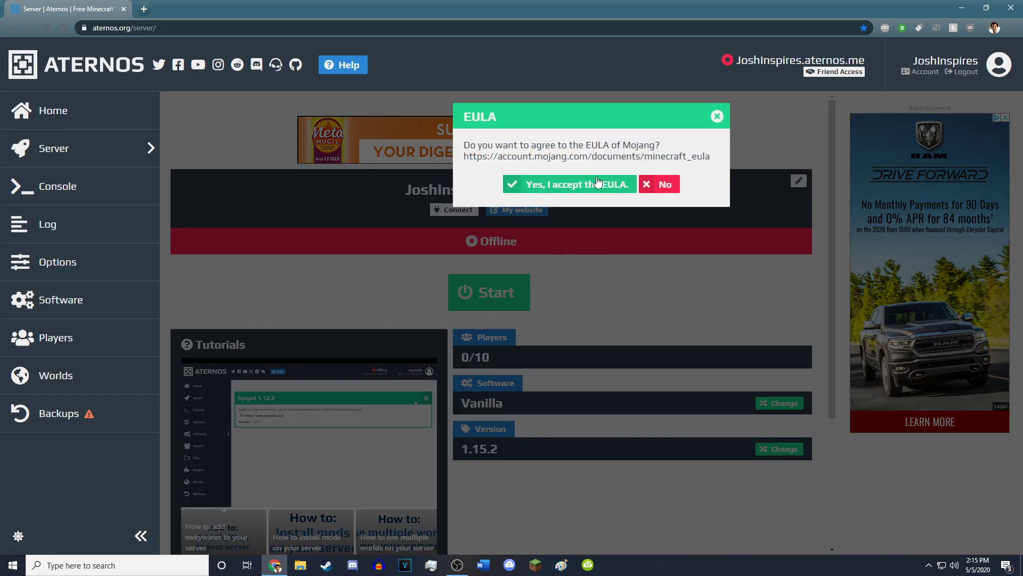
# Step: Accept the EULA and decline browser notifications so the server enters the start queue
pyautogui.click(592, 183)
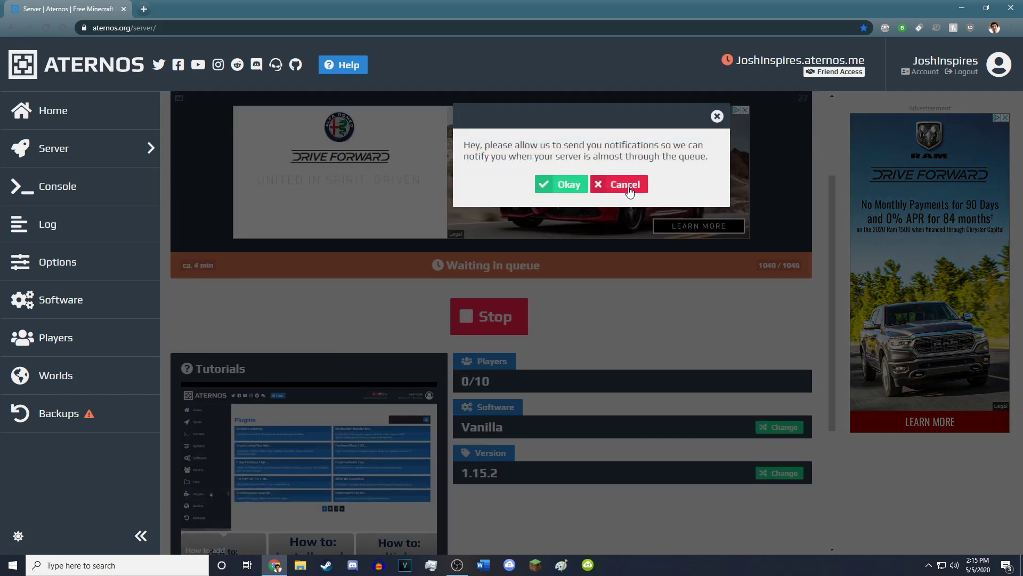
pyautogui.click(621, 185)
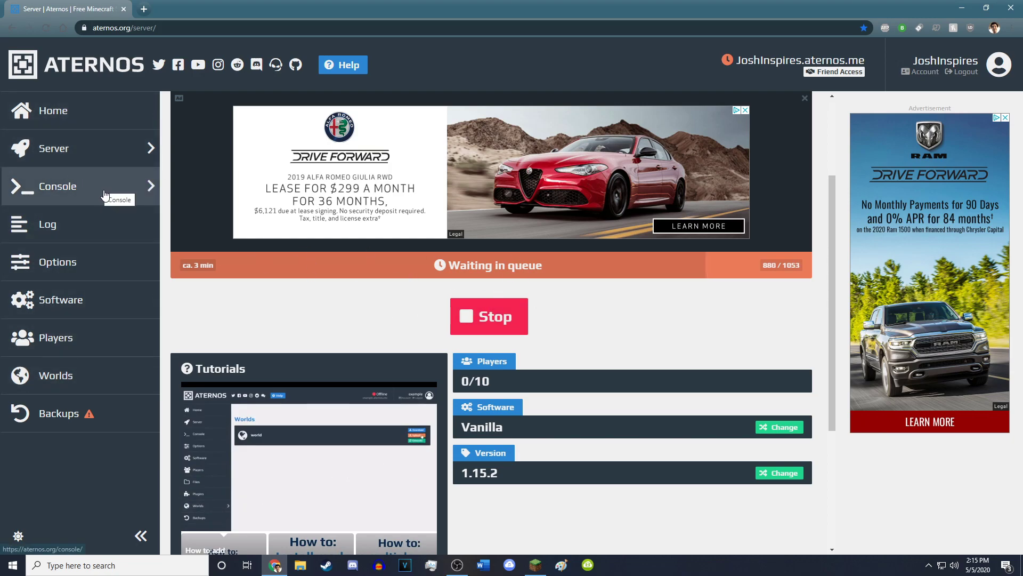
# Step: View the empty server log, then scroll through the server.properties options
pyautogui.click(106, 229)
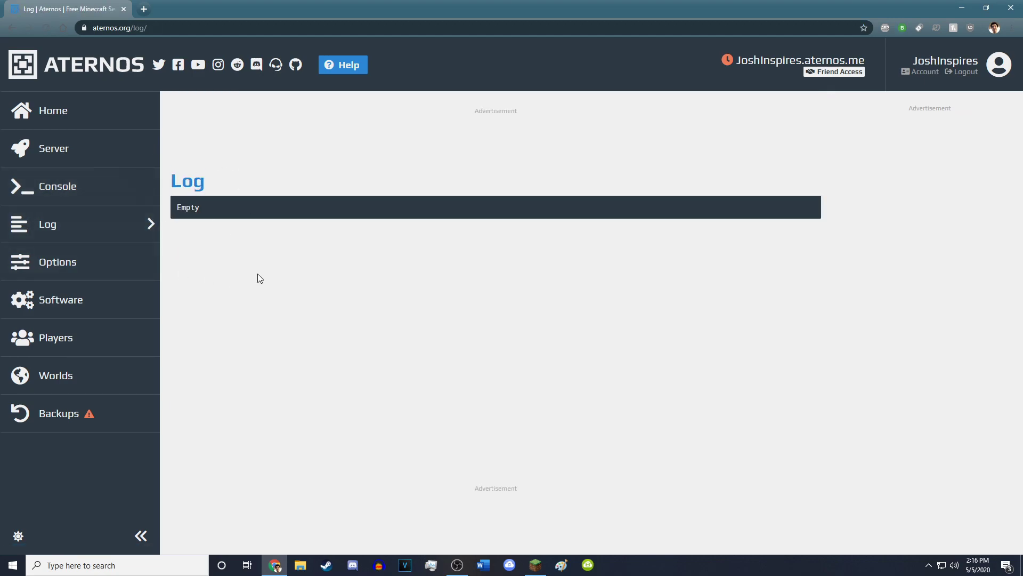
pyautogui.click(109, 268)
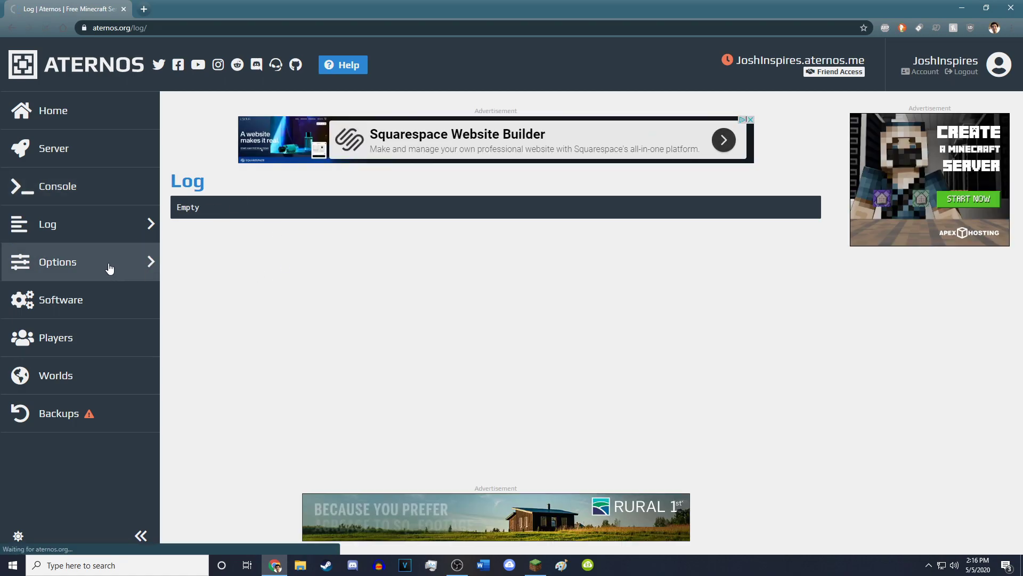
pyautogui.scroll(-2, 265, 340)
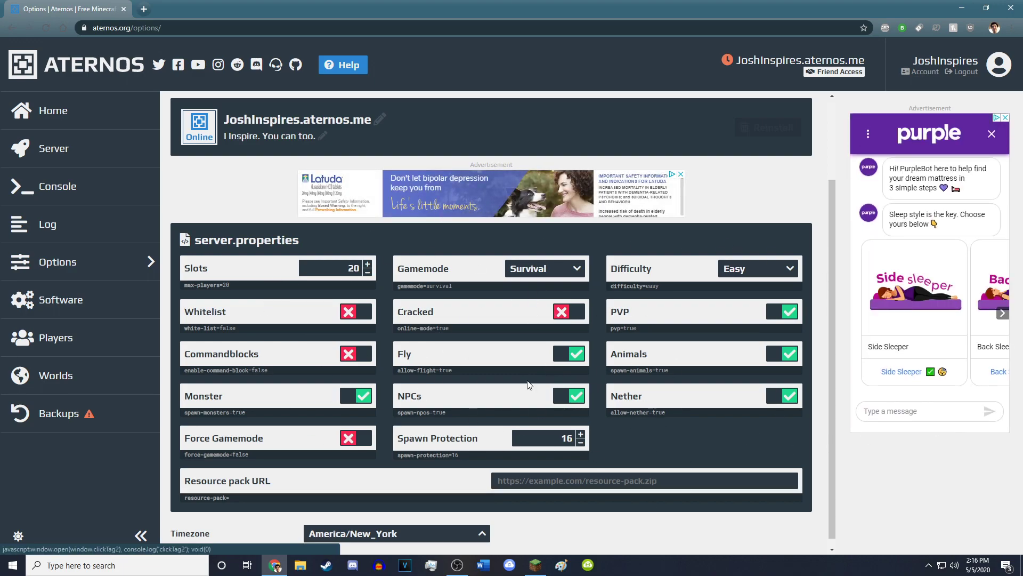
# Step: Check the Difficulty and Gamemode dropdowns, keeping Easy and Survival
pyautogui.click(752, 269)
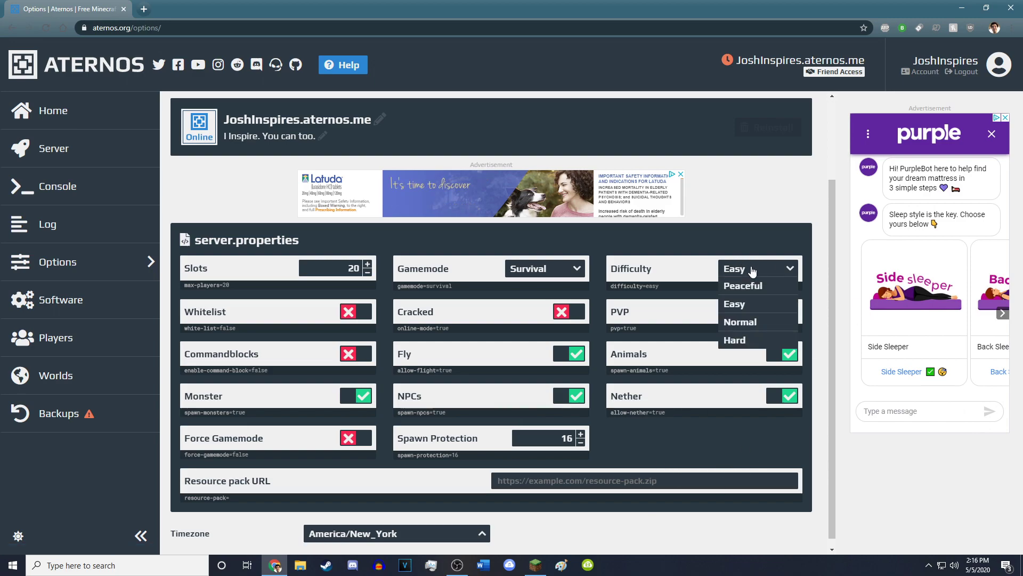
pyautogui.click(647, 273)
pyautogui.click(567, 275)
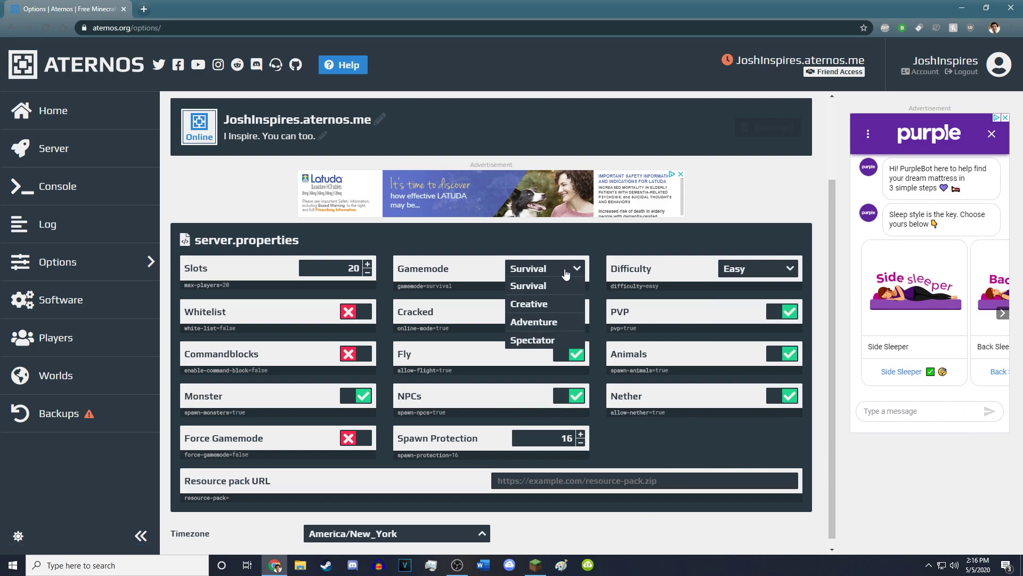
pyautogui.click(426, 272)
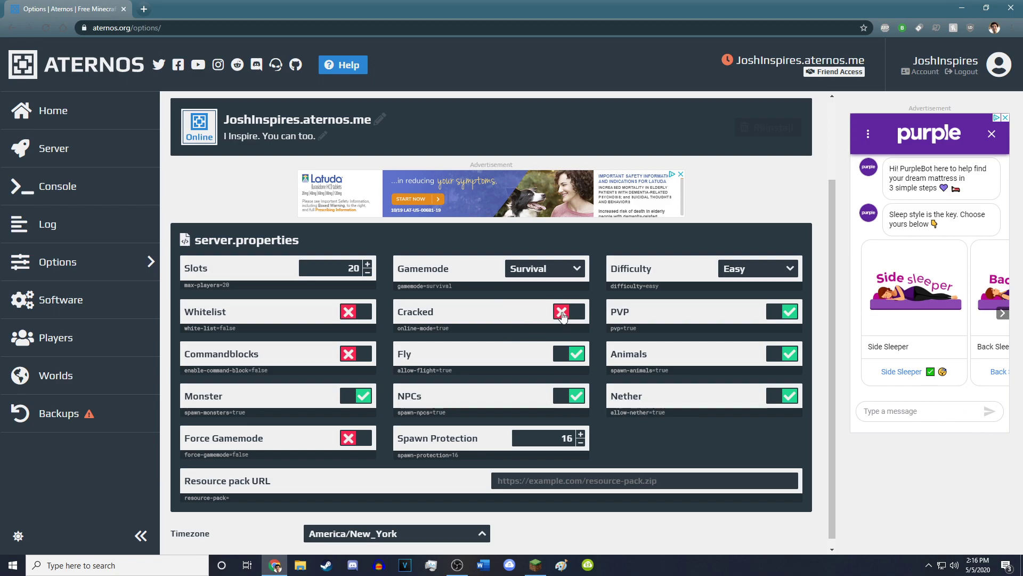
# Step: Browse the server's Software, Players and Backups pages
pyautogui.click(61, 300)
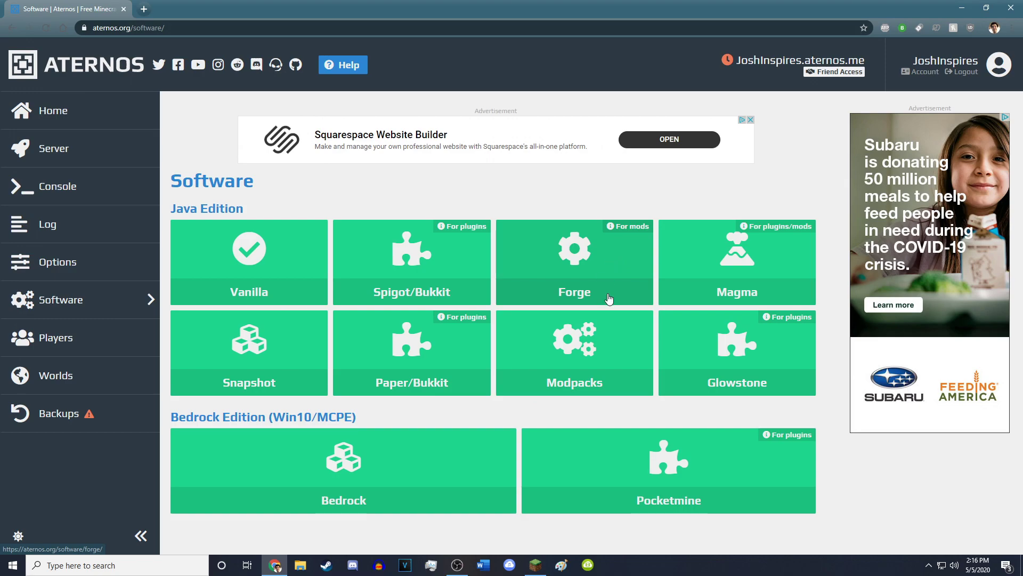
pyautogui.click(87, 353)
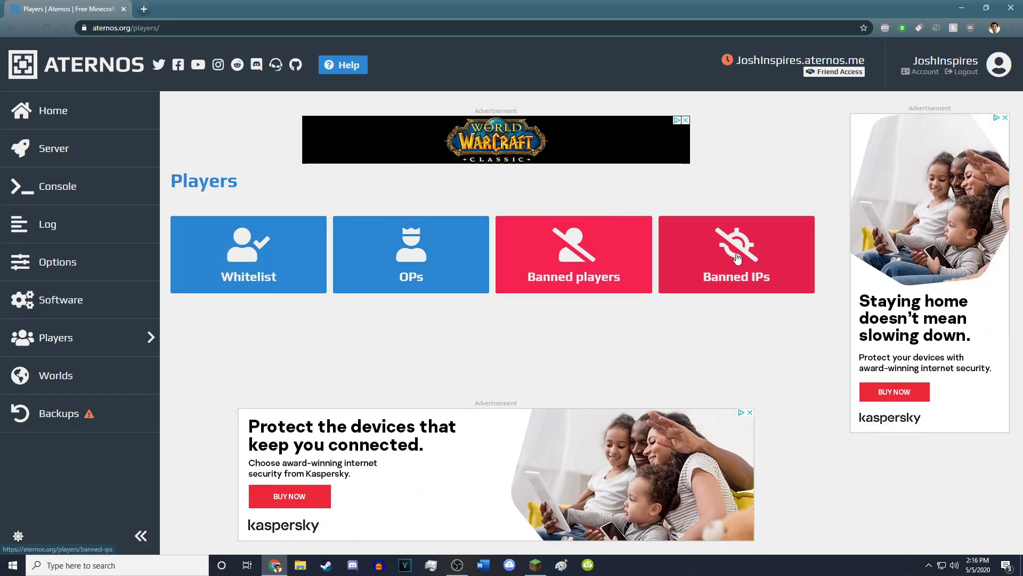
pyautogui.click(78, 419)
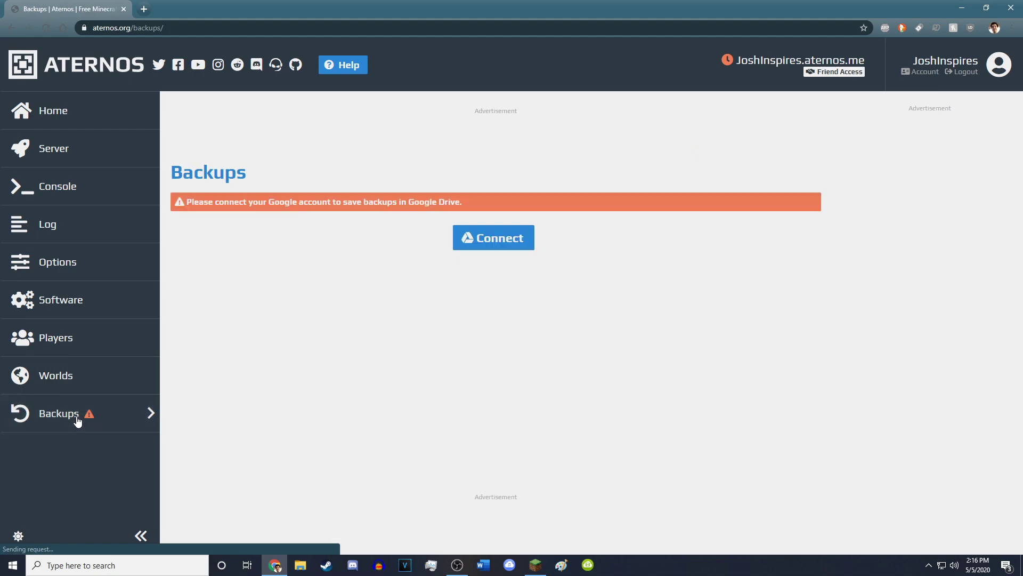
pyautogui.moveTo(186, 200); pyautogui.dragTo(545, 194)
pyautogui.click(538, 196)
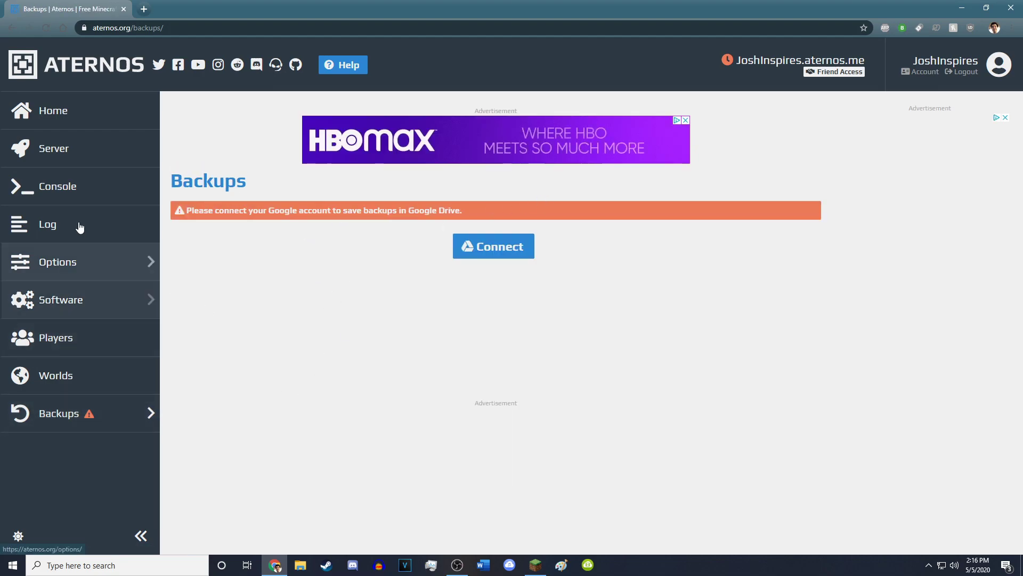
# Step: Return to the server status page and launch Minecraft Java Edition 1.15.2 from the launcher
pyautogui.click(80, 148)
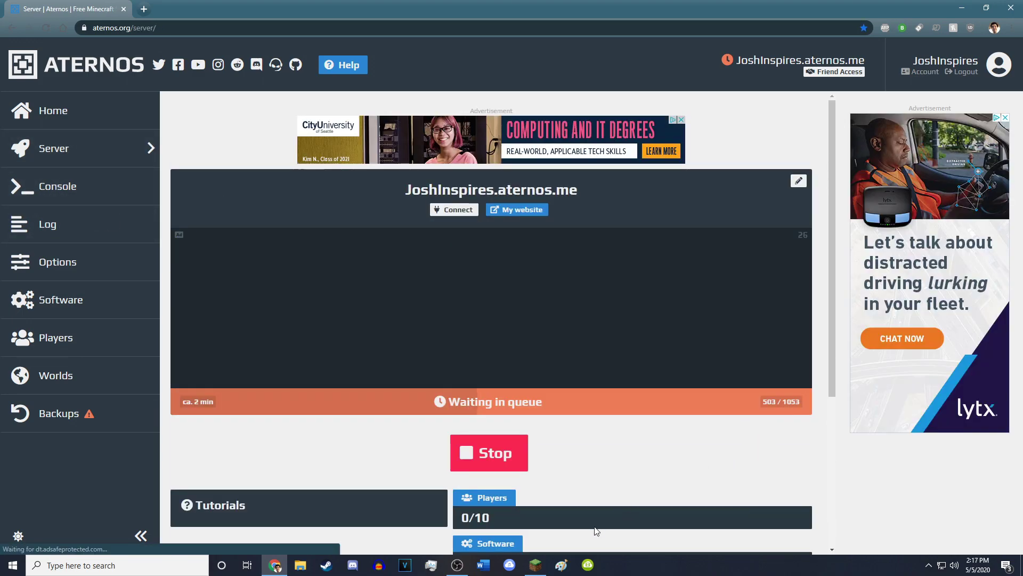
pyautogui.click(536, 566)
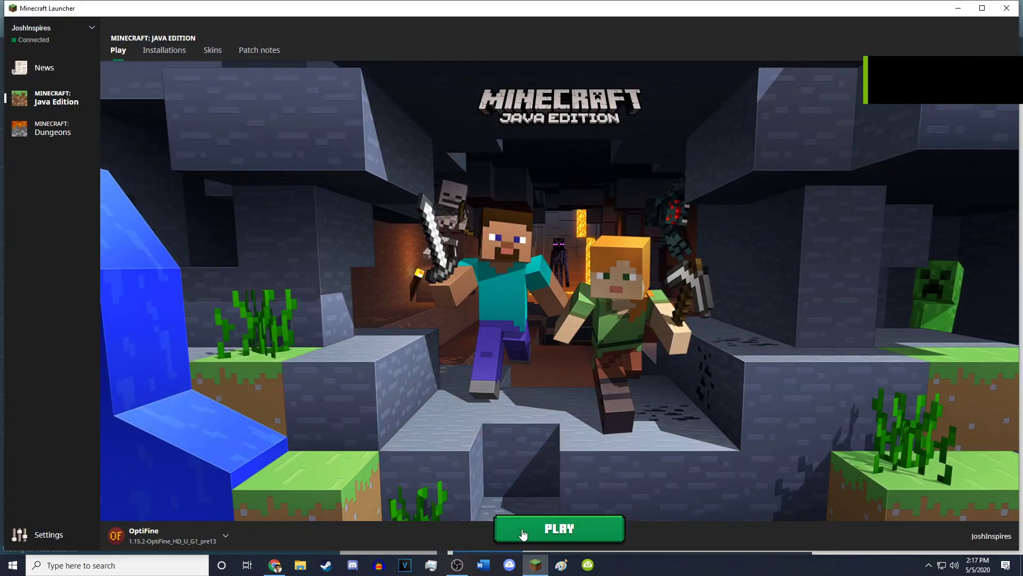
pyautogui.click(554, 531)
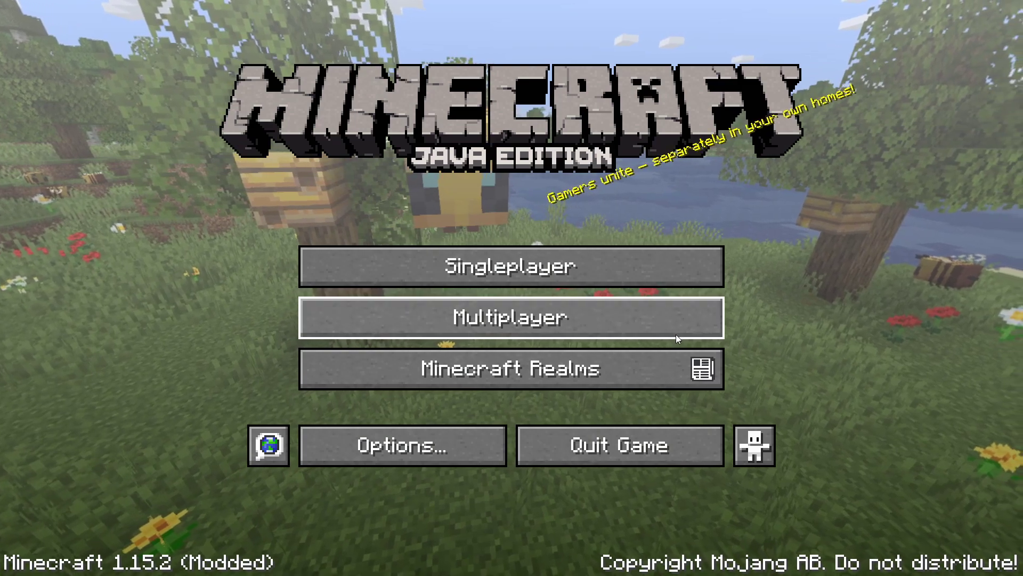
# Step: Begin a new server entry from Minecraft's Multiplayer list, then switch back to Aternos
pyautogui.click(629, 320)
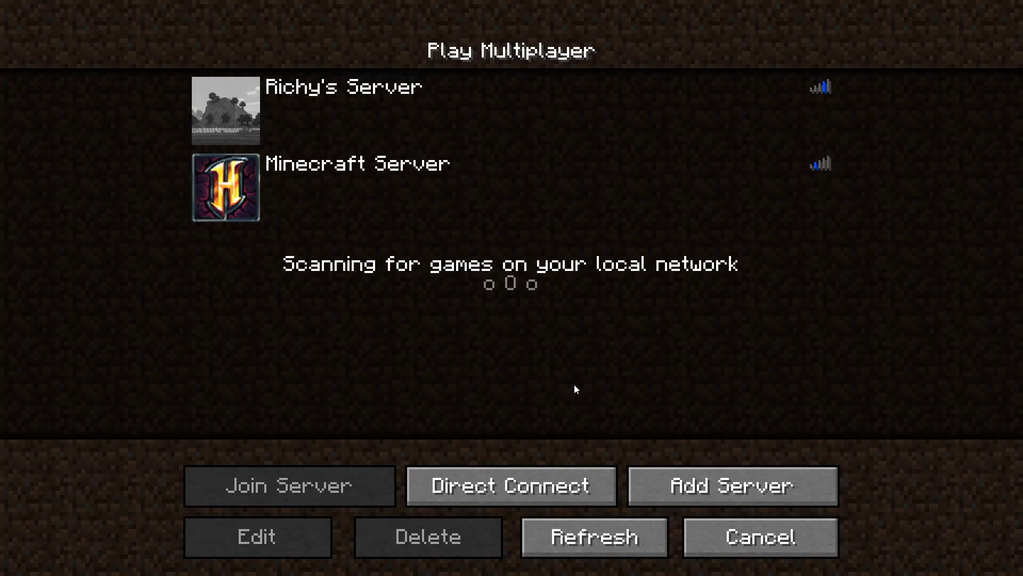
pyautogui.click(702, 491)
pyautogui.click(466, 246)
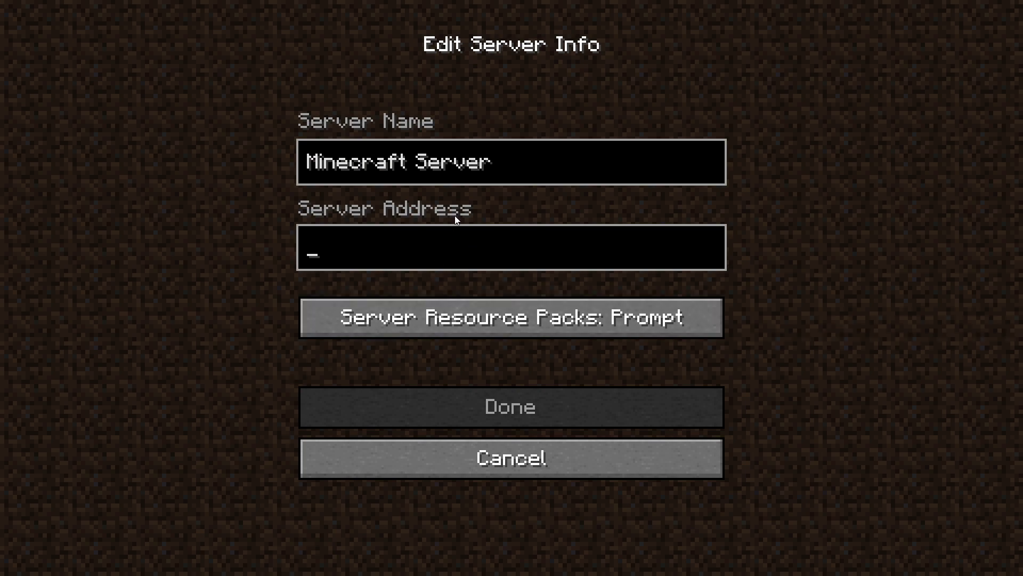
pyautogui.hotkey('alt', 'Tab')
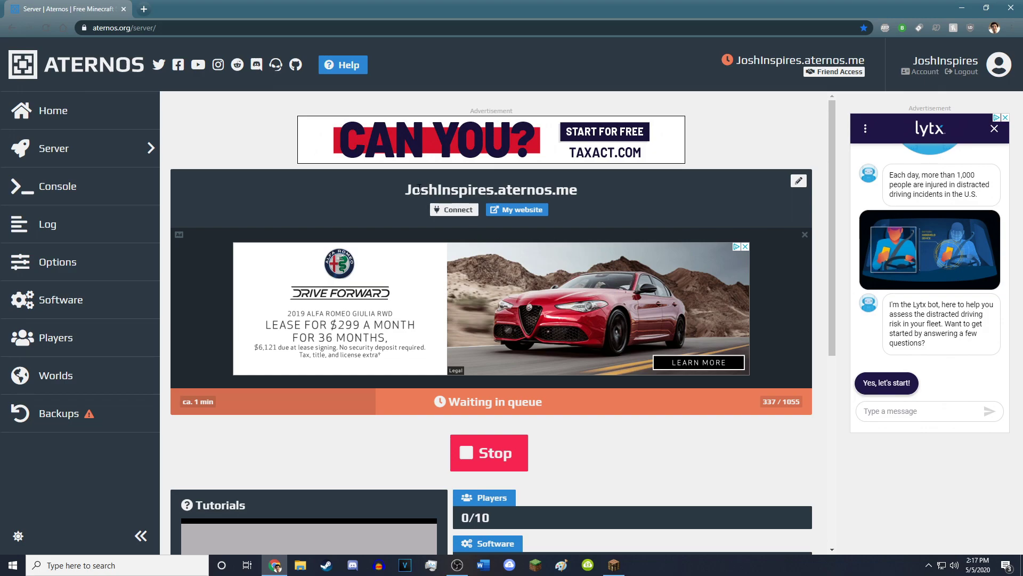
# Step: Copy the Aternos server address and return to Minecraft's Edit Server Info screen
pyautogui.moveTo(404, 190); pyautogui.dragTo(599, 190)
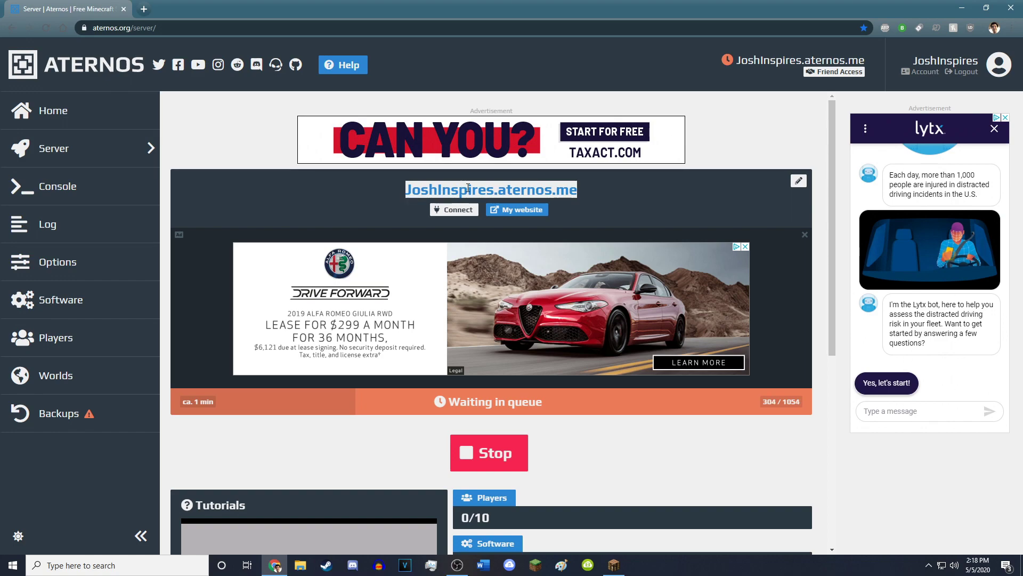
pyautogui.rightClick(532, 198)
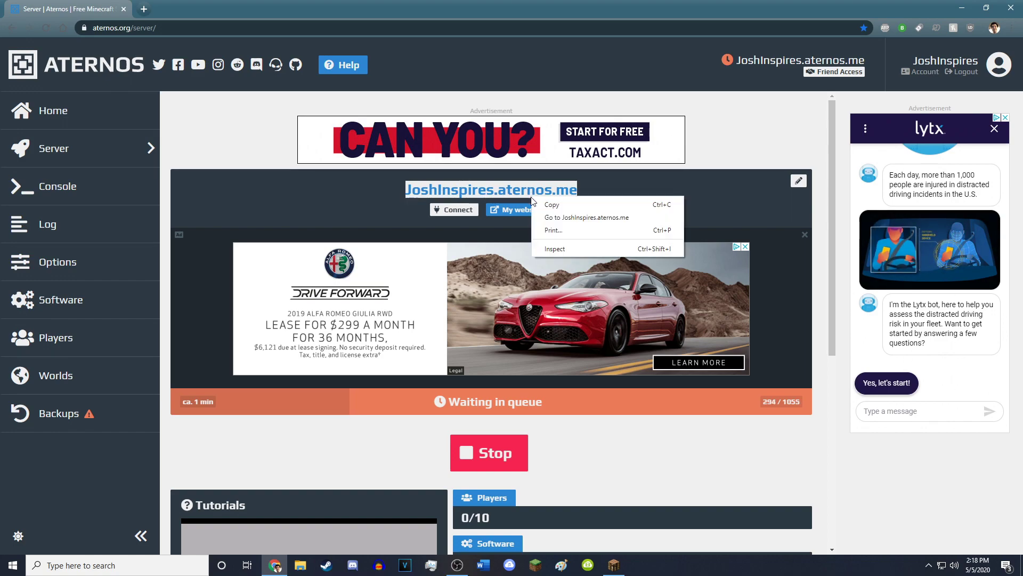
pyautogui.click(542, 205)
pyautogui.click(614, 565)
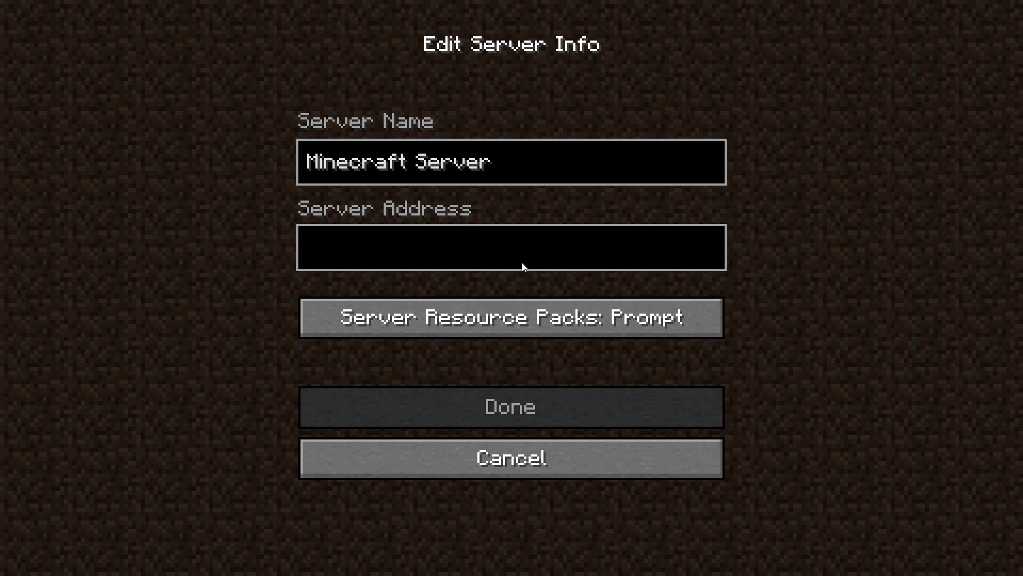
# Step: Paste the address, save the new server entry and select it, then return to Aternos
pyautogui.hotkey('ctrl', 'v')
pyautogui.click(529, 397)
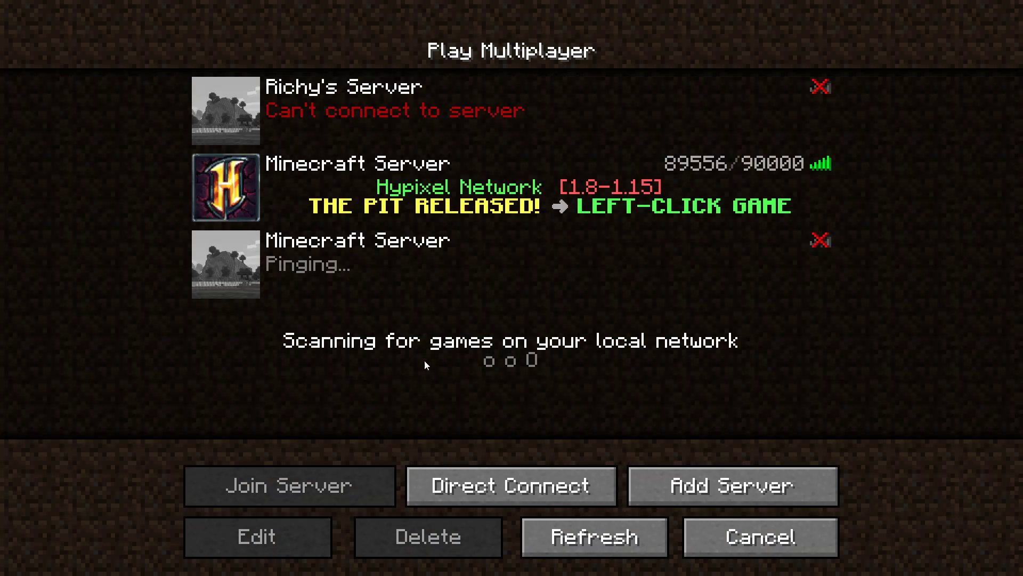
pyautogui.click(440, 292)
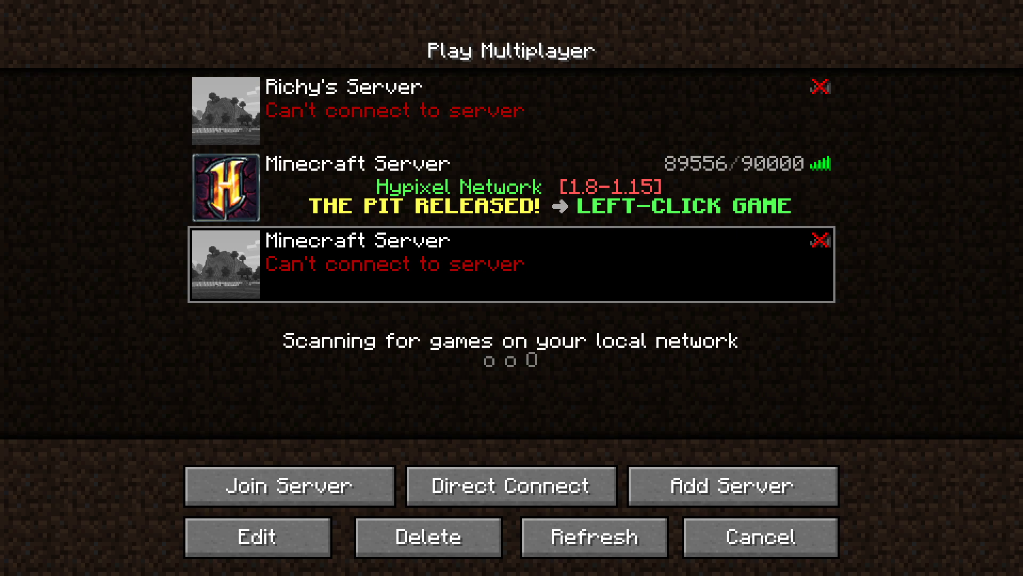
pyautogui.hotkey('alt', 'Tab')
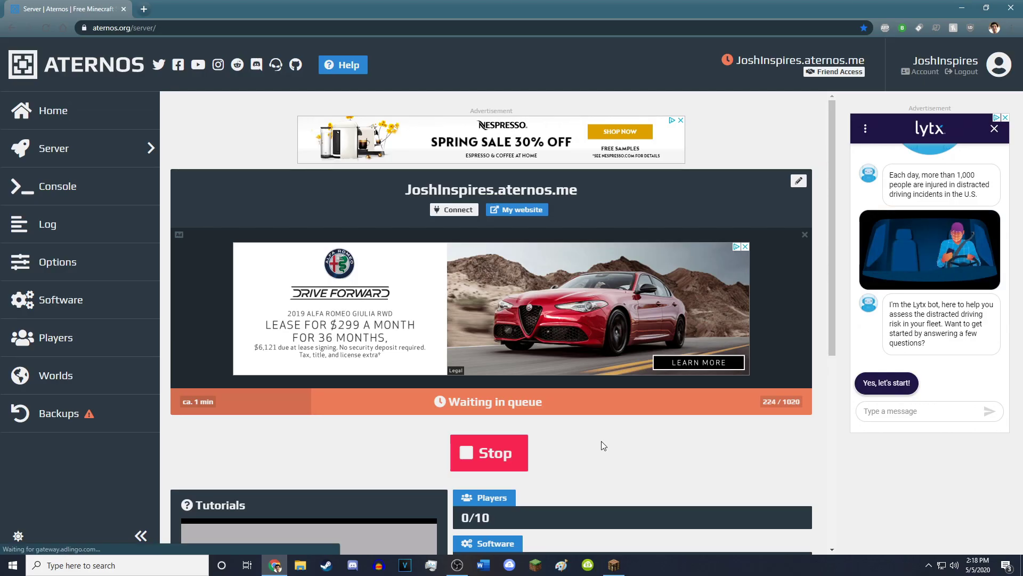
# Step: Confirm the queued start so the server moves from Loading to Starting
pyautogui.click(545, 455)
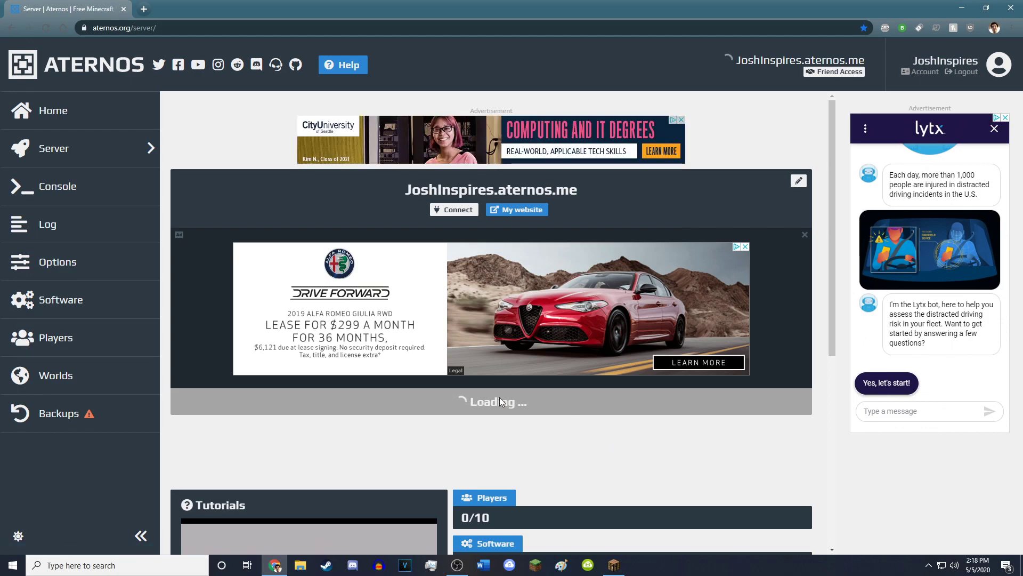
pyautogui.scroll(-1, 629, 472)
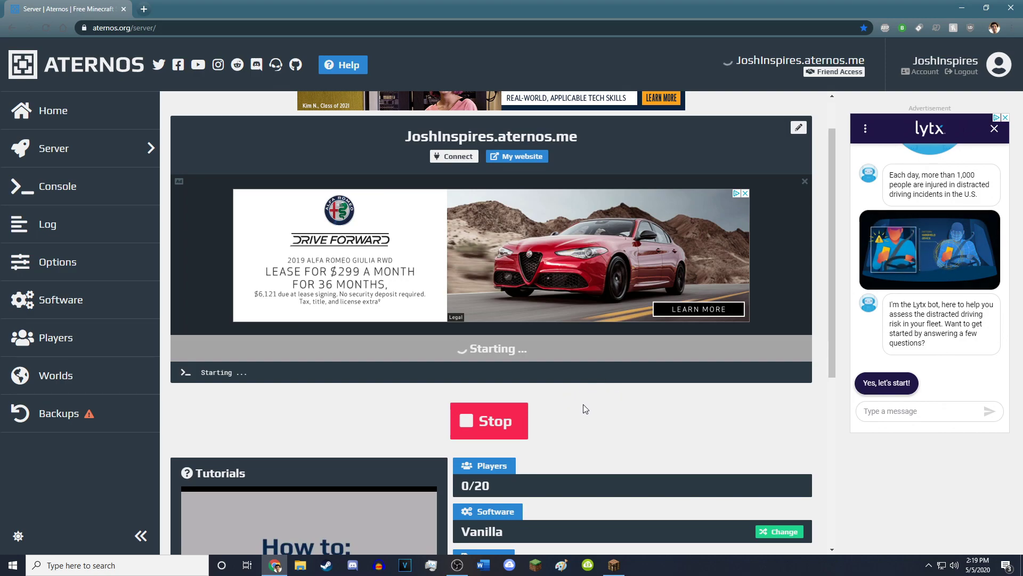
pyautogui.click(60, 186)
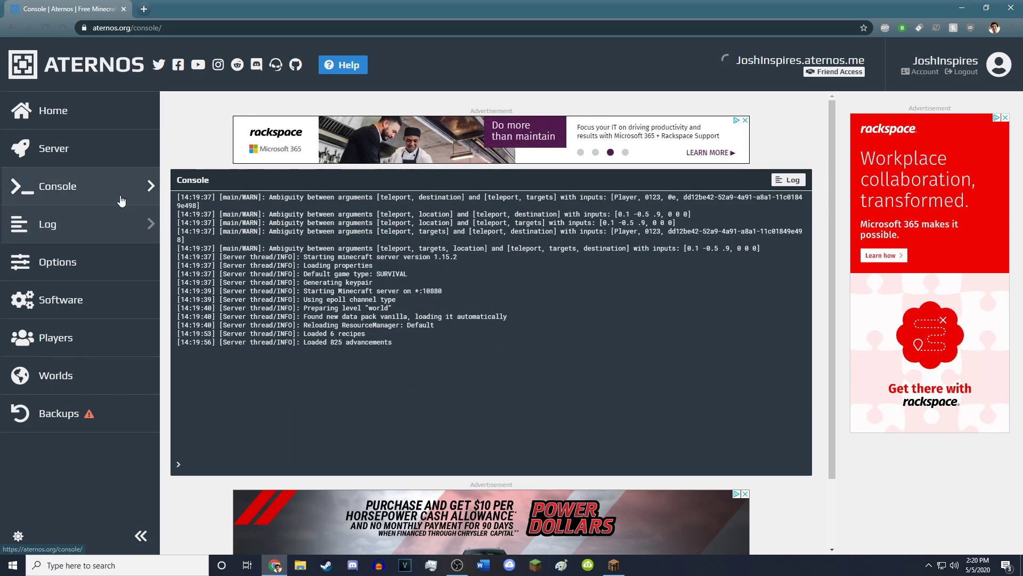
pyautogui.click(97, 160)
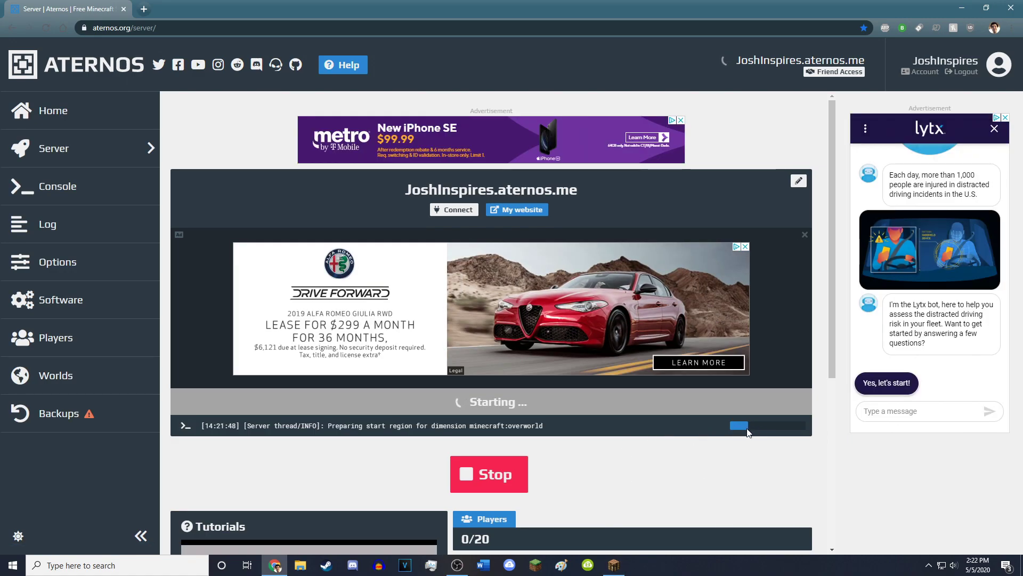
# Step: Follow the console log until the server reports Done, then return to Minecraft
pyautogui.click(69, 193)
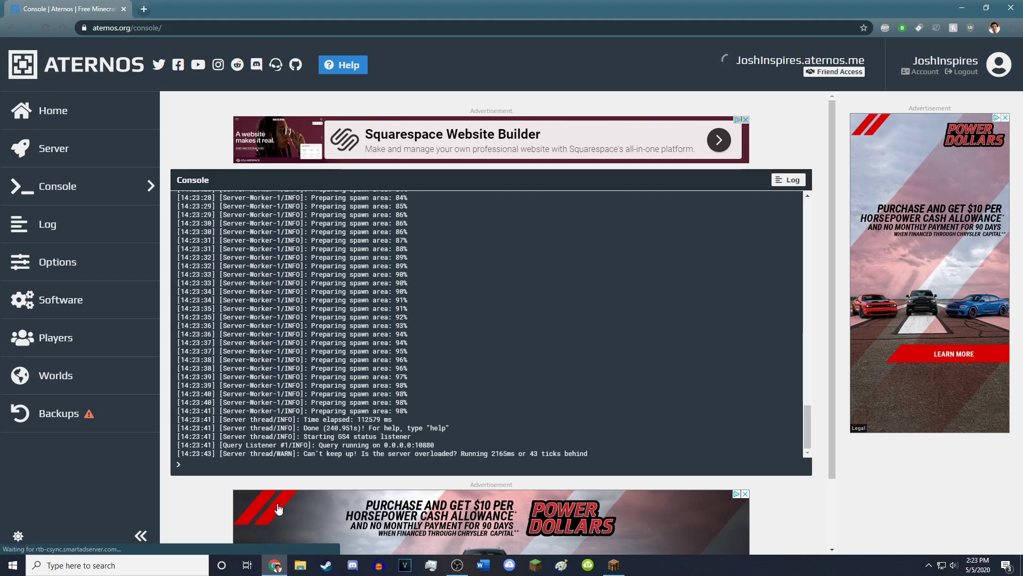
pyautogui.click(619, 569)
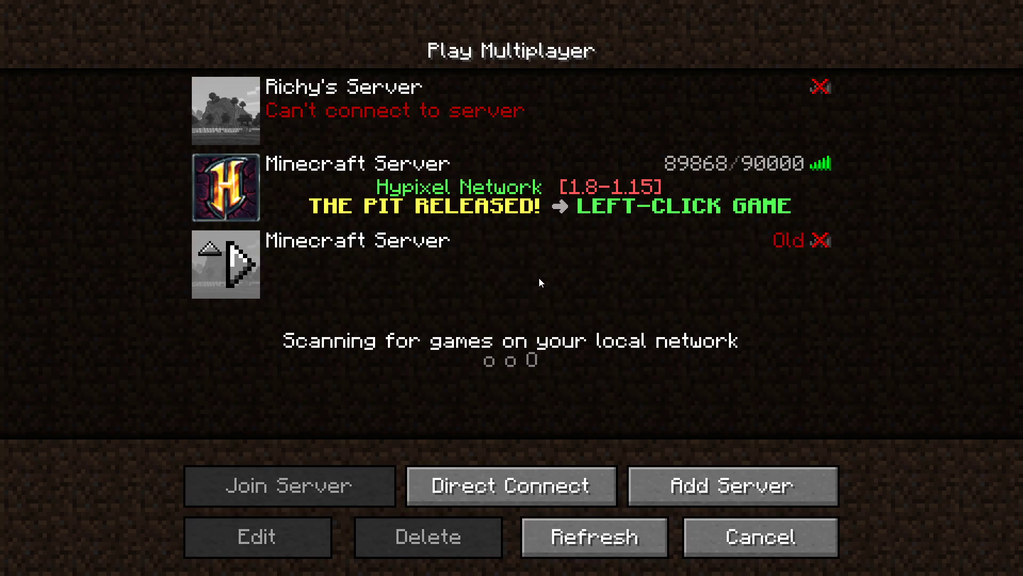
# Step: Refresh the multiplayer list and join the third server entry showing 0/20
pyautogui.click(597, 542)
pyautogui.doubleClick(485, 285)
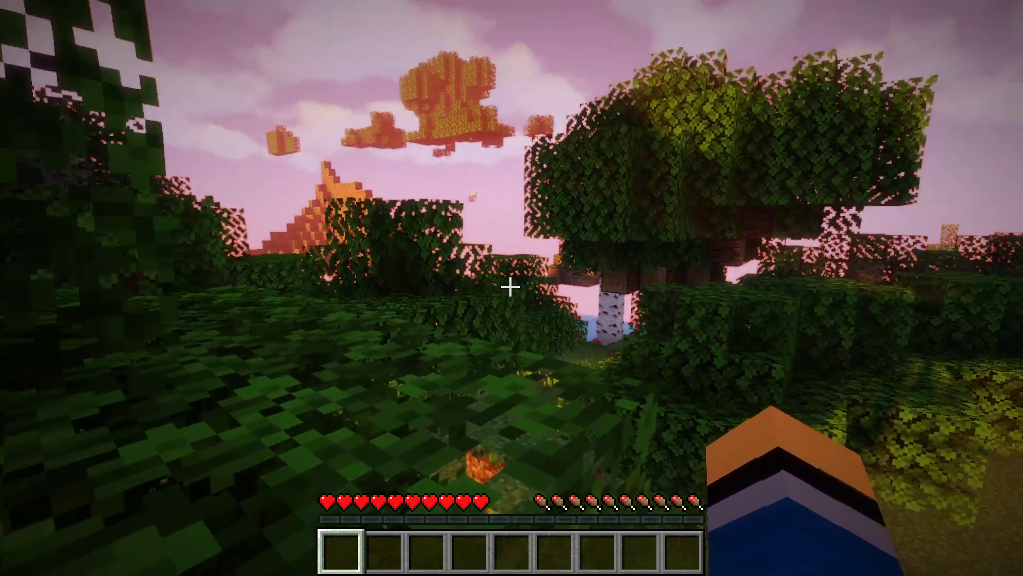
# Step: Walk through the leaves, down off the orange hill, and under the trees toward a distant birch
pyautogui.press('w')
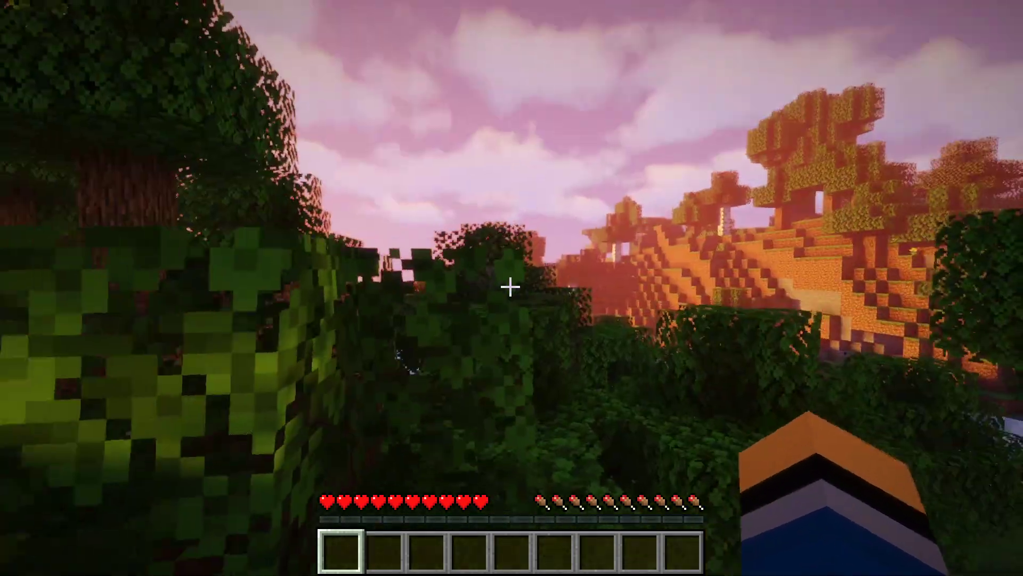
pyautogui.press('w')
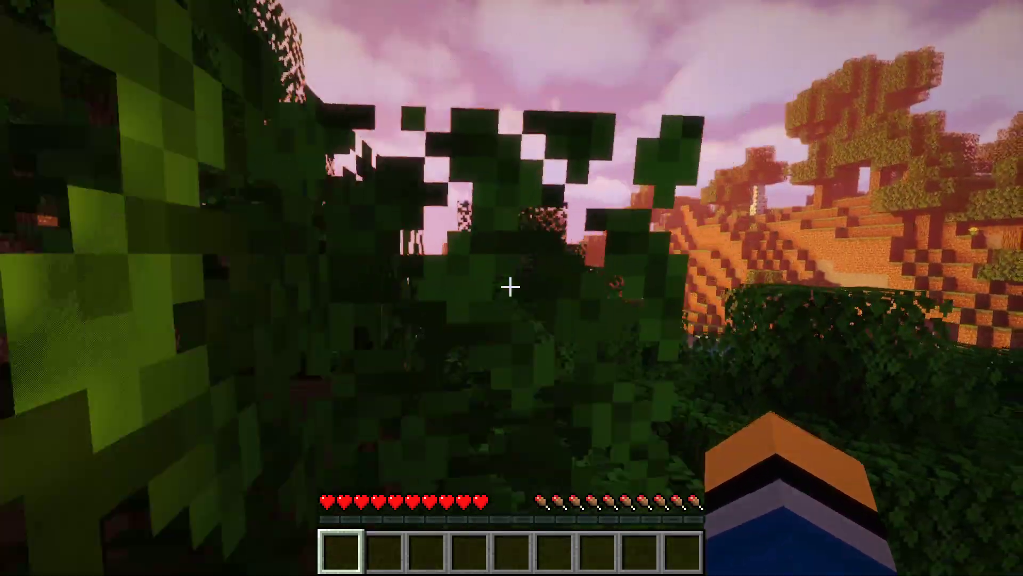
pyautogui.click(511, 287)
pyautogui.press('w')
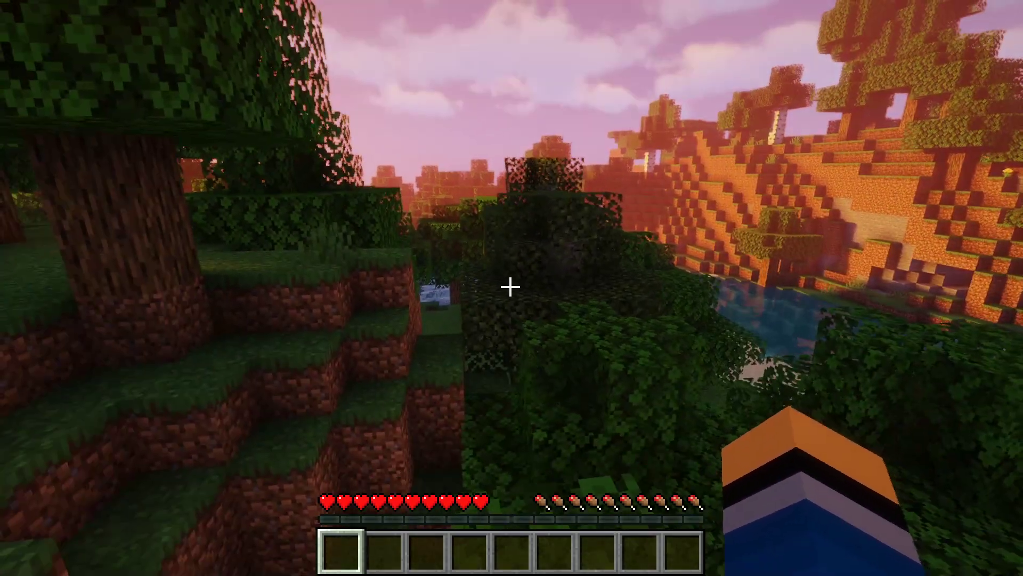
pyautogui.press('w')
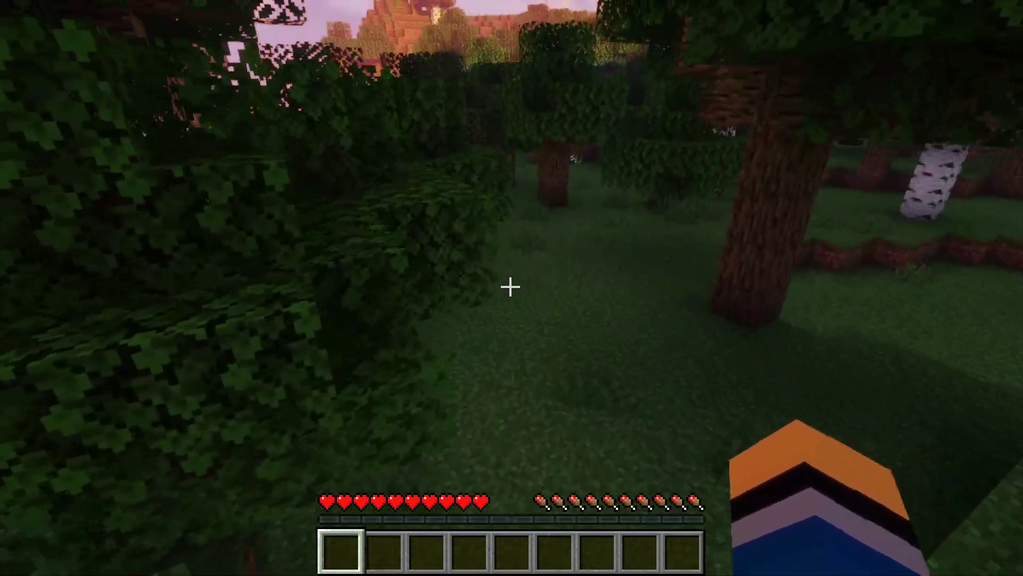
pyautogui.press('w')
pyautogui.press('w')
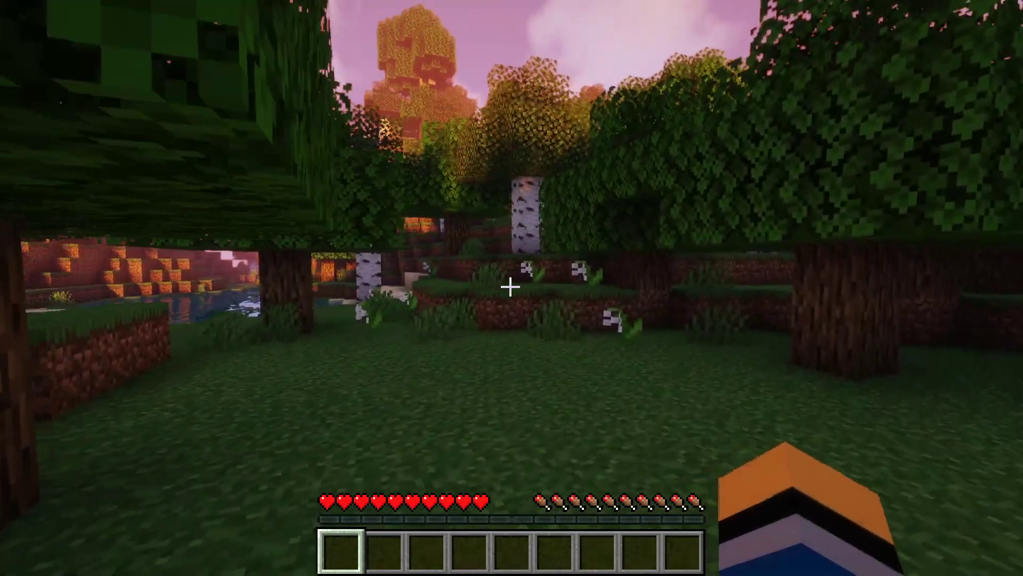
pyautogui.press('w')
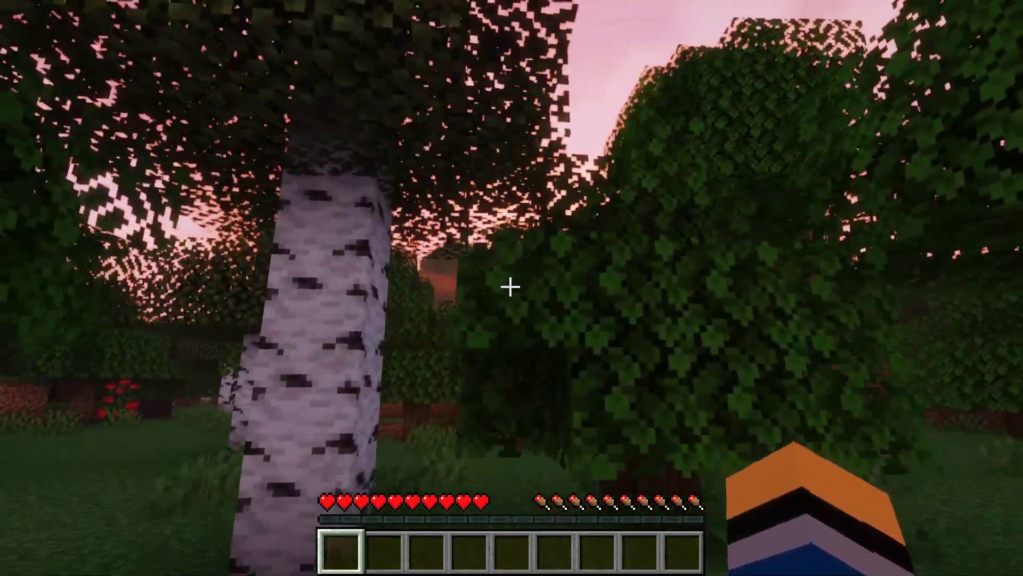
pyautogui.press('w')
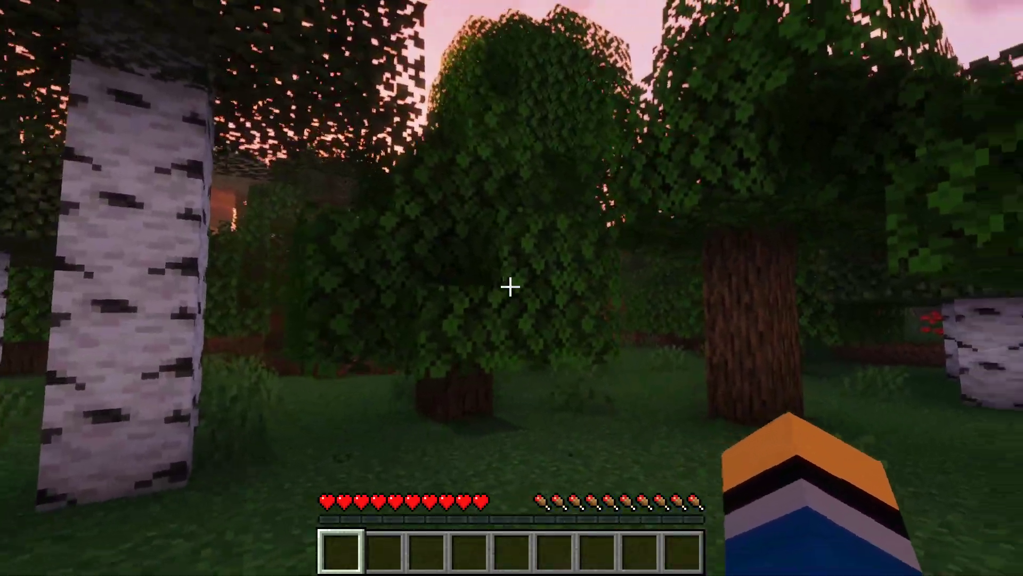
pyautogui.press('w')
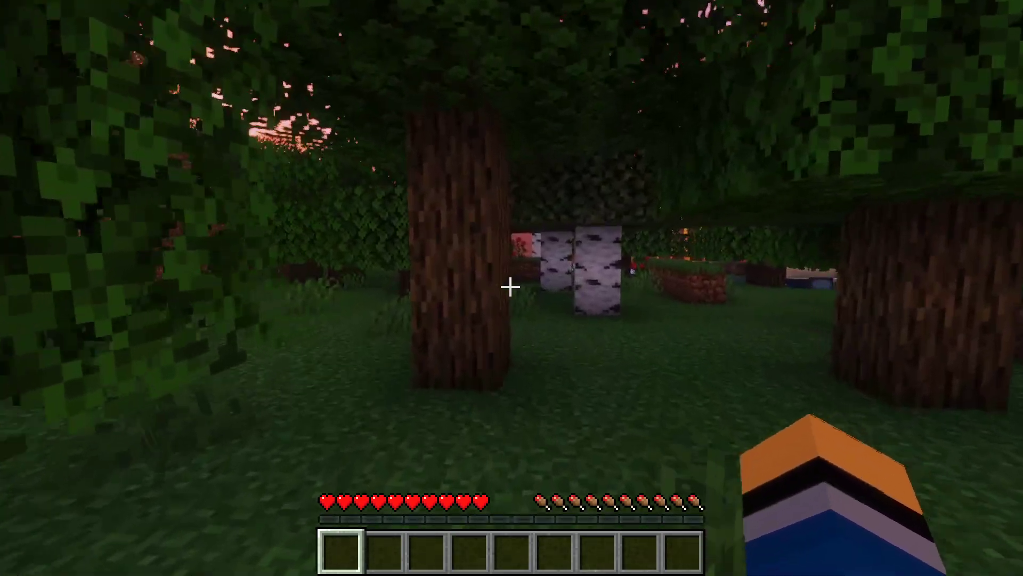
pyautogui.press('w')
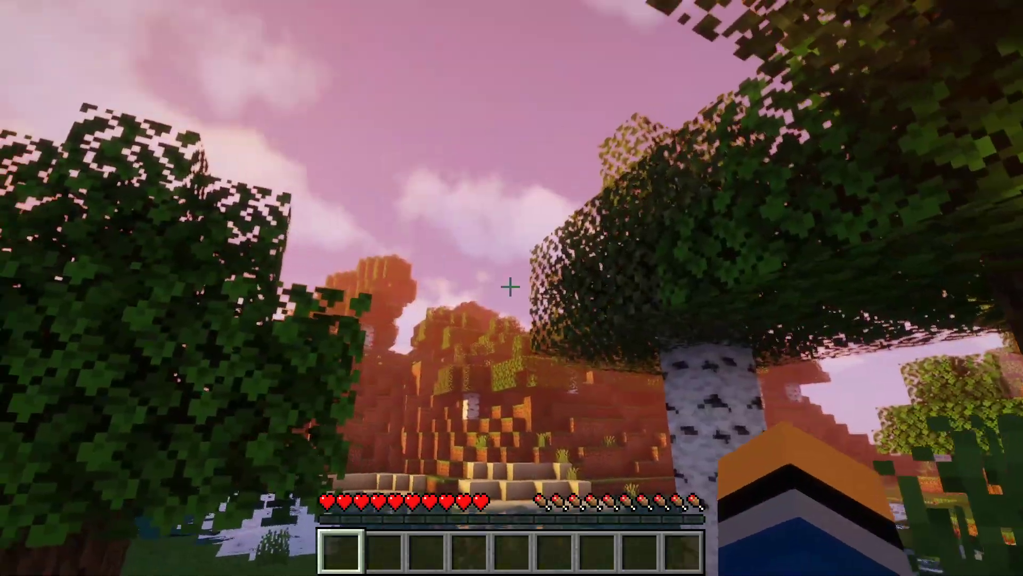
# Step: Walk past the birch toward the sunset clearing and red flowers, stopping against a birch trunk
pyautogui.press('w')
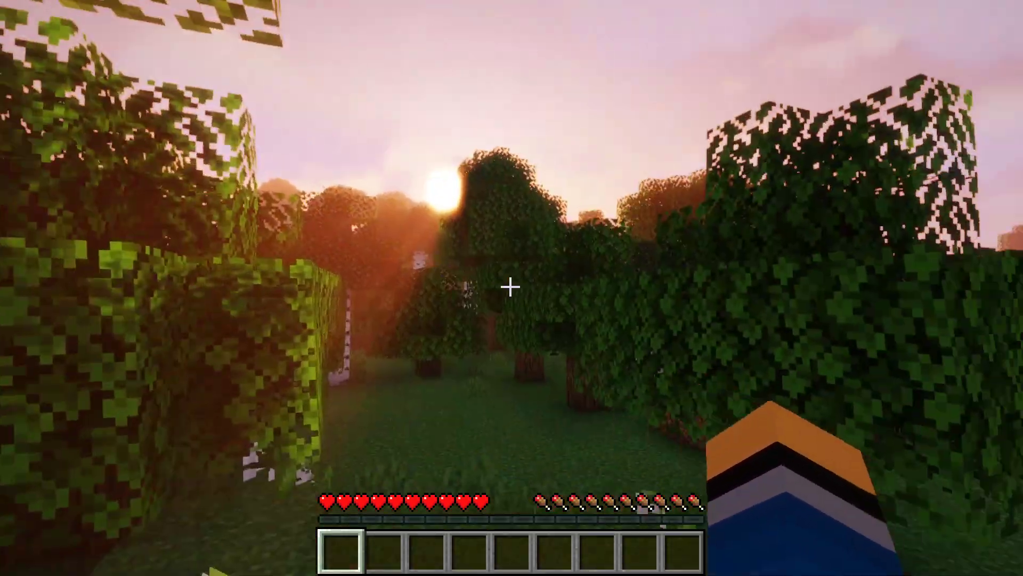
pyautogui.press('w')
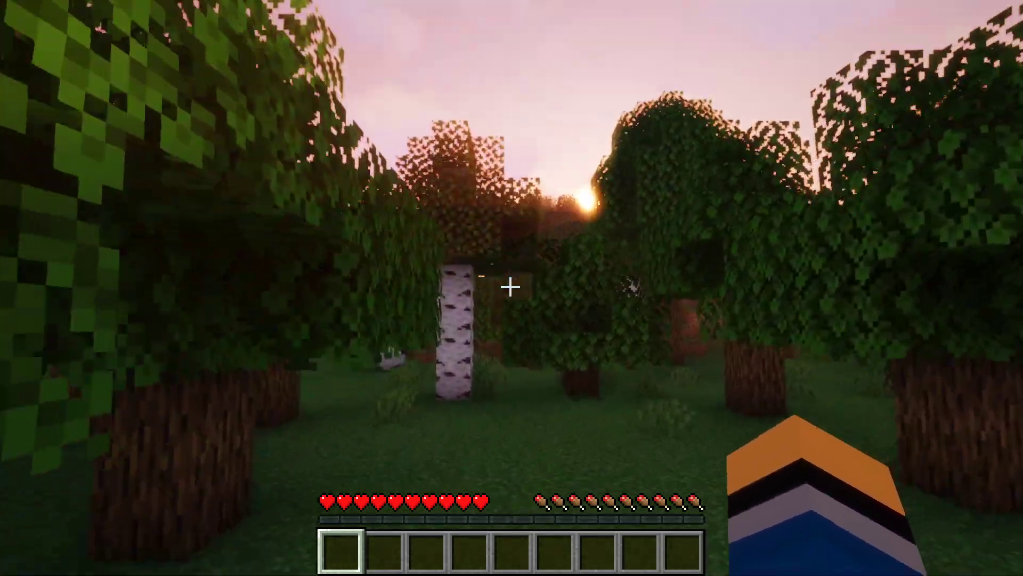
pyautogui.press('w')
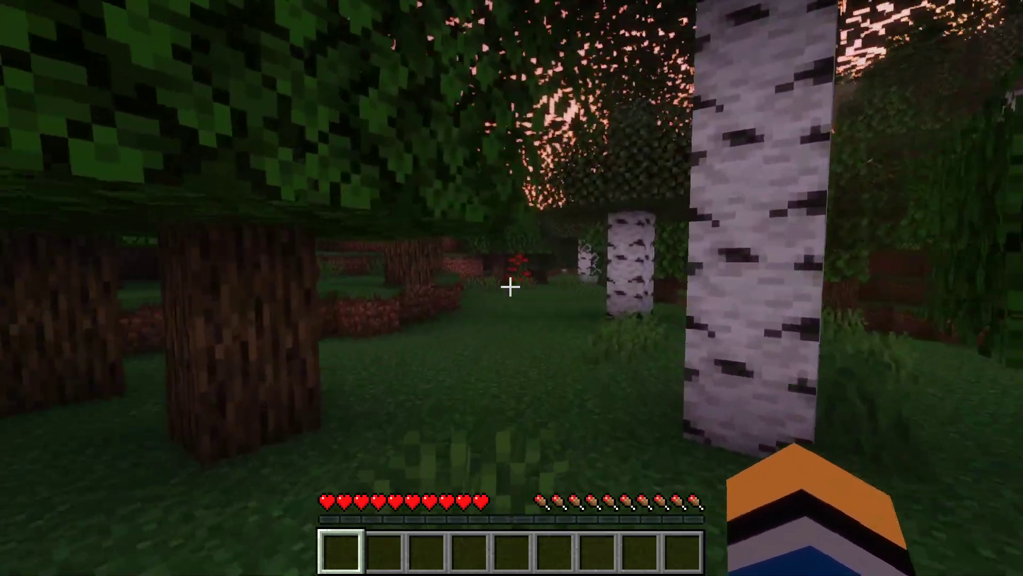
pyautogui.press('w')
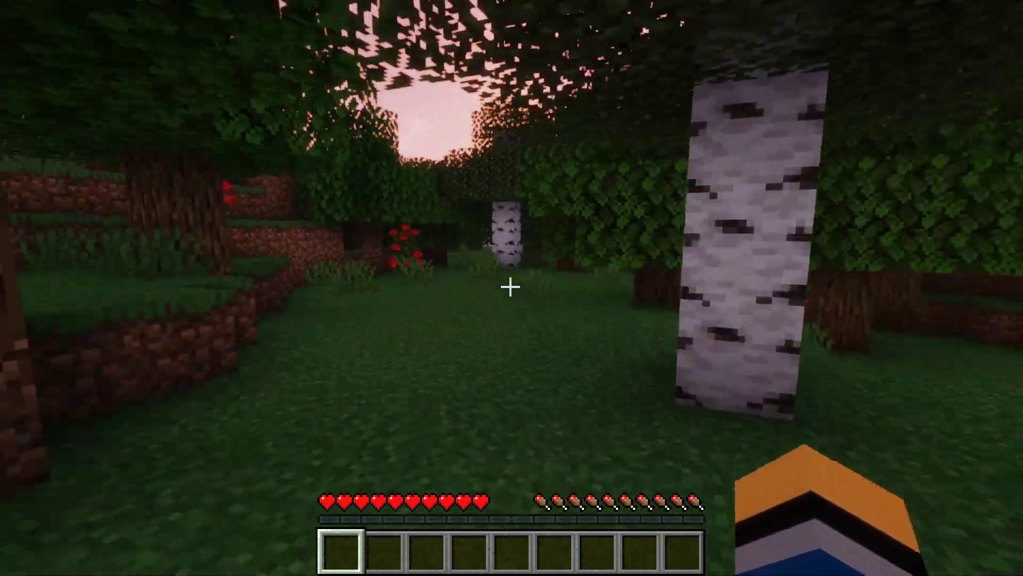
pyautogui.press('w')
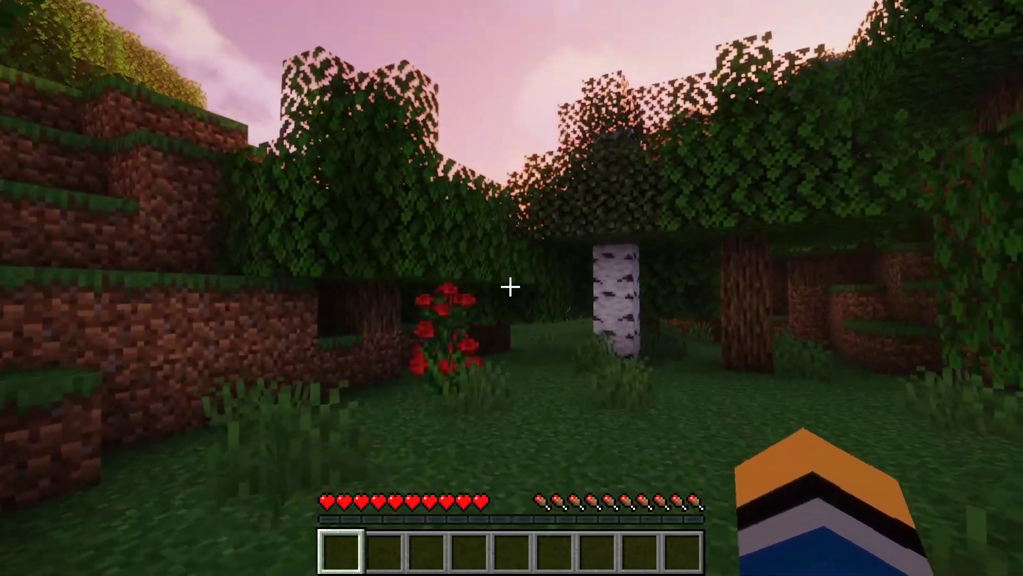
pyautogui.press('w')
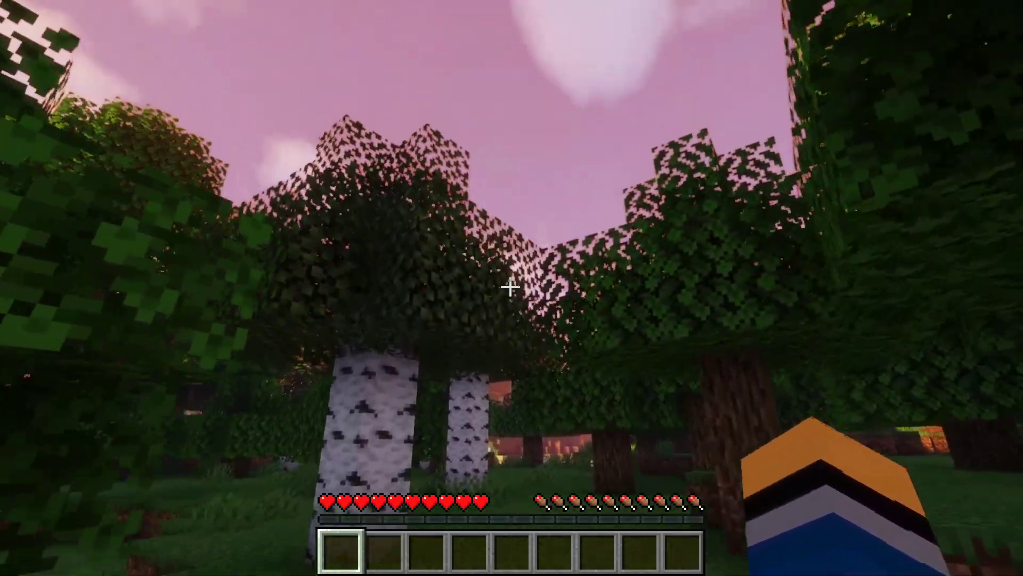
pyautogui.press('w')
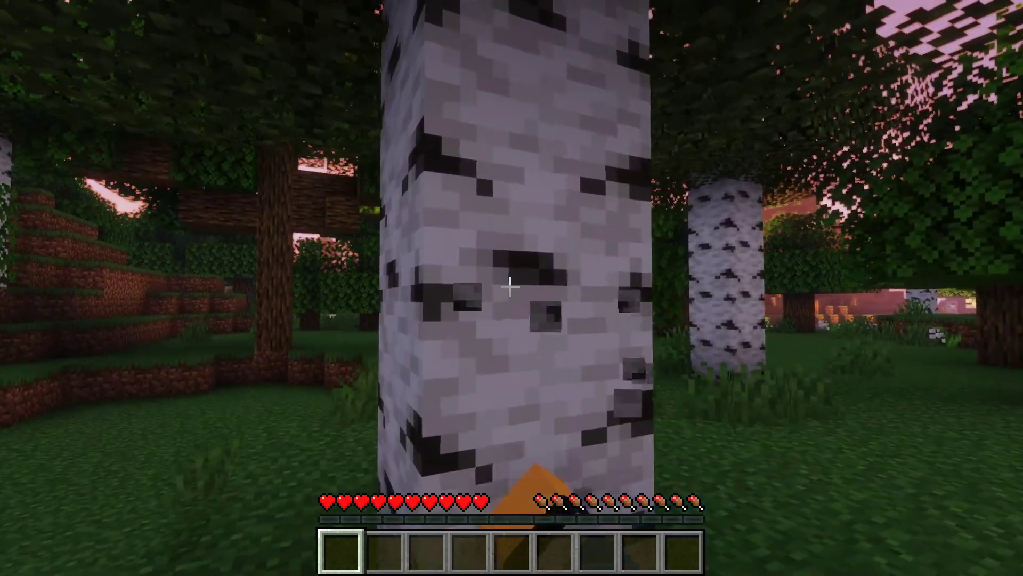
# Step: Mine the birch log, then walk past an oak into the clearing below the dirt terraces
pyautogui.moveTo(511, 287); pyautogui.dragTo(510, 287)
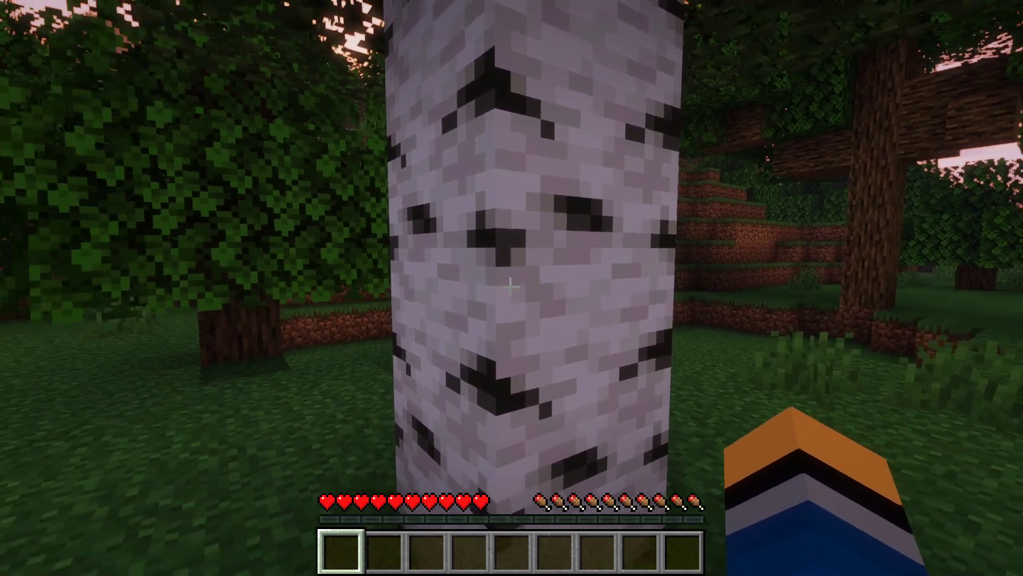
pyautogui.moveTo(510, 287); pyautogui.dragTo(511, 286)
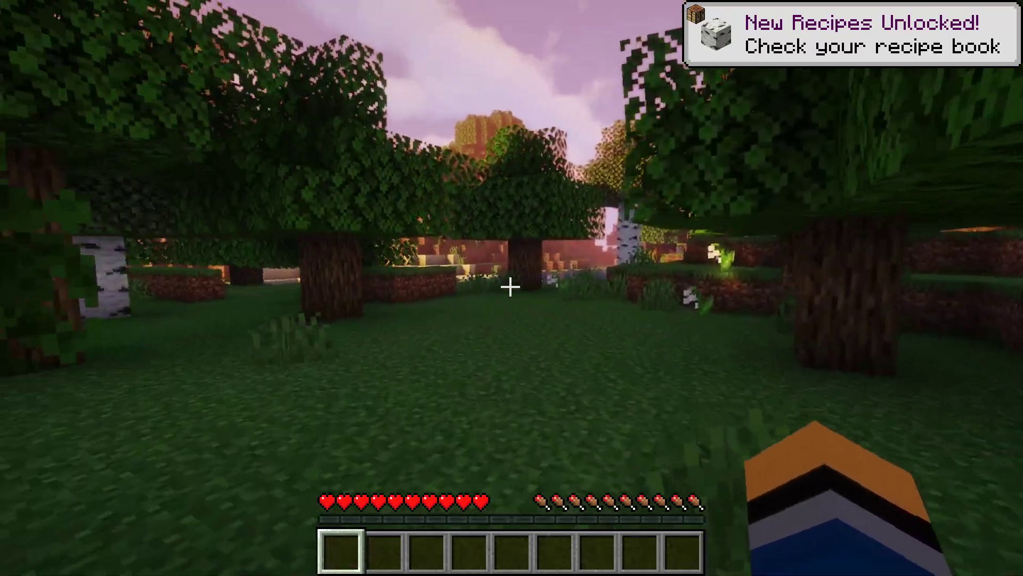
pyautogui.press('w')
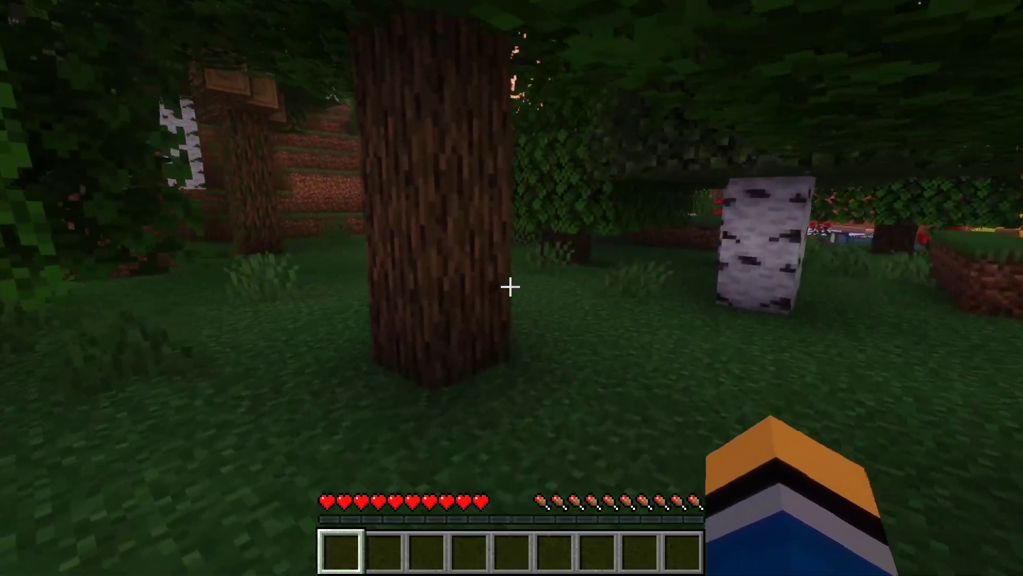
pyautogui.press('w')
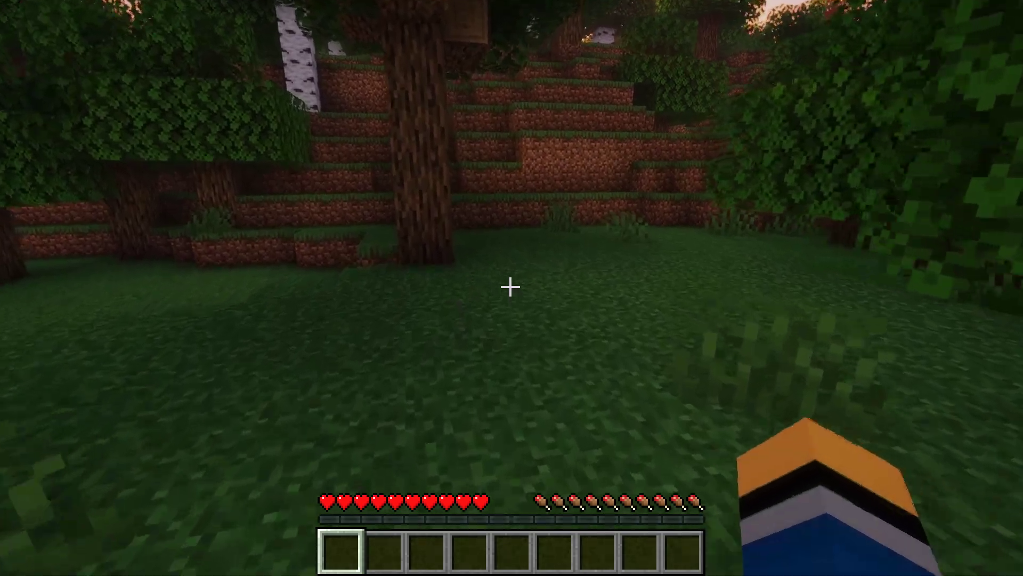